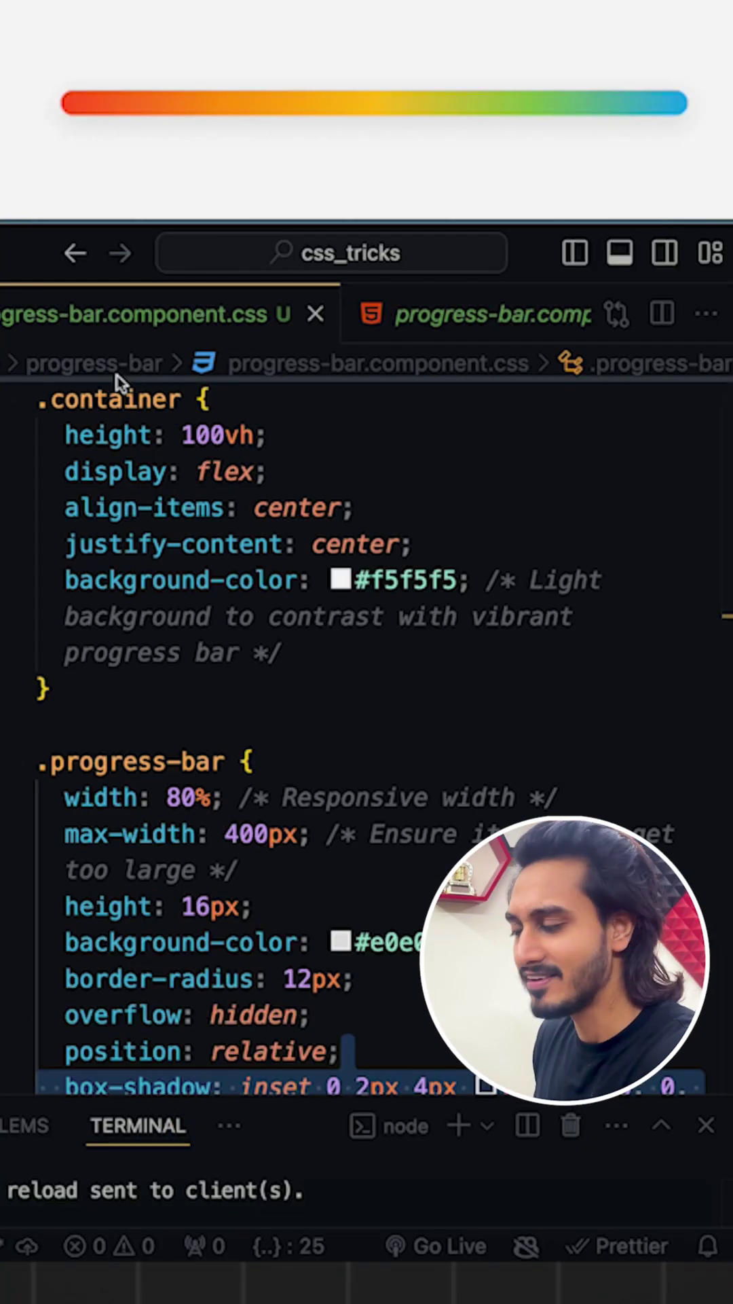
left_click_drag(126, 727, 34, 408)
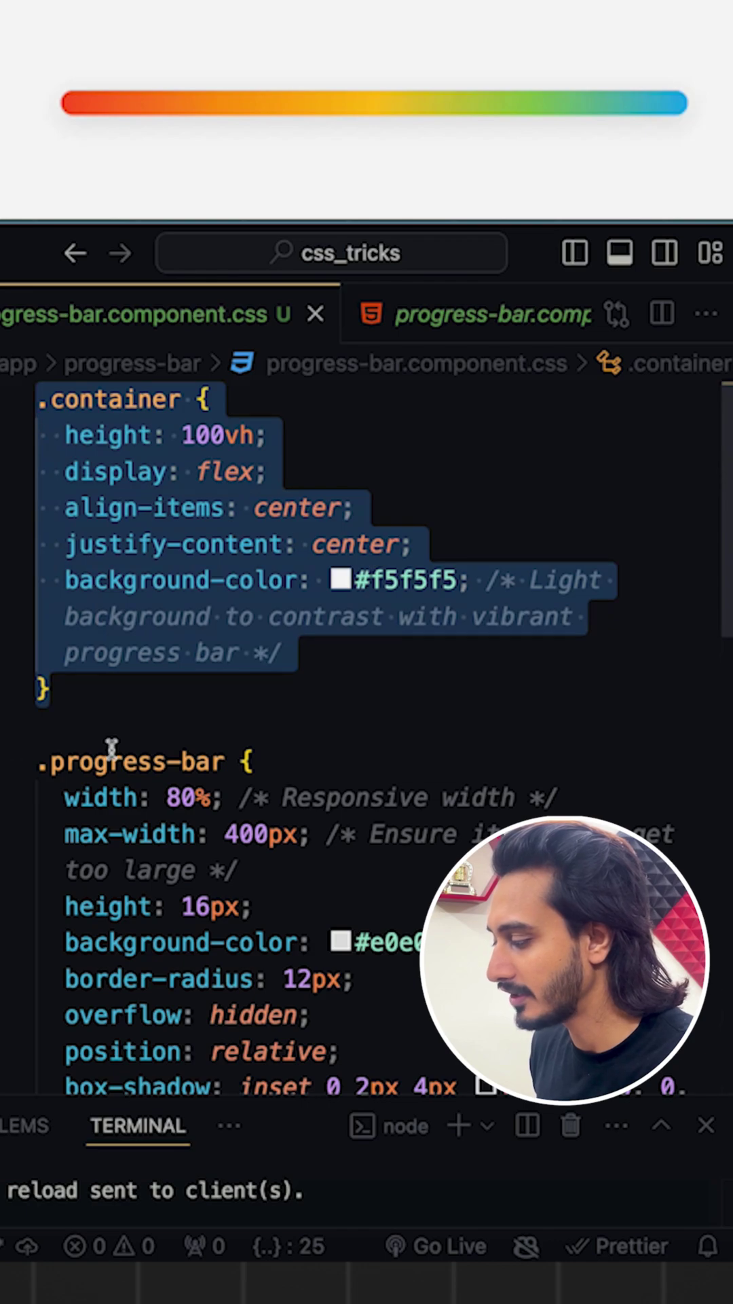
scroll(112, 749, "down", 2)
scroll(389, 963, "down", 4)
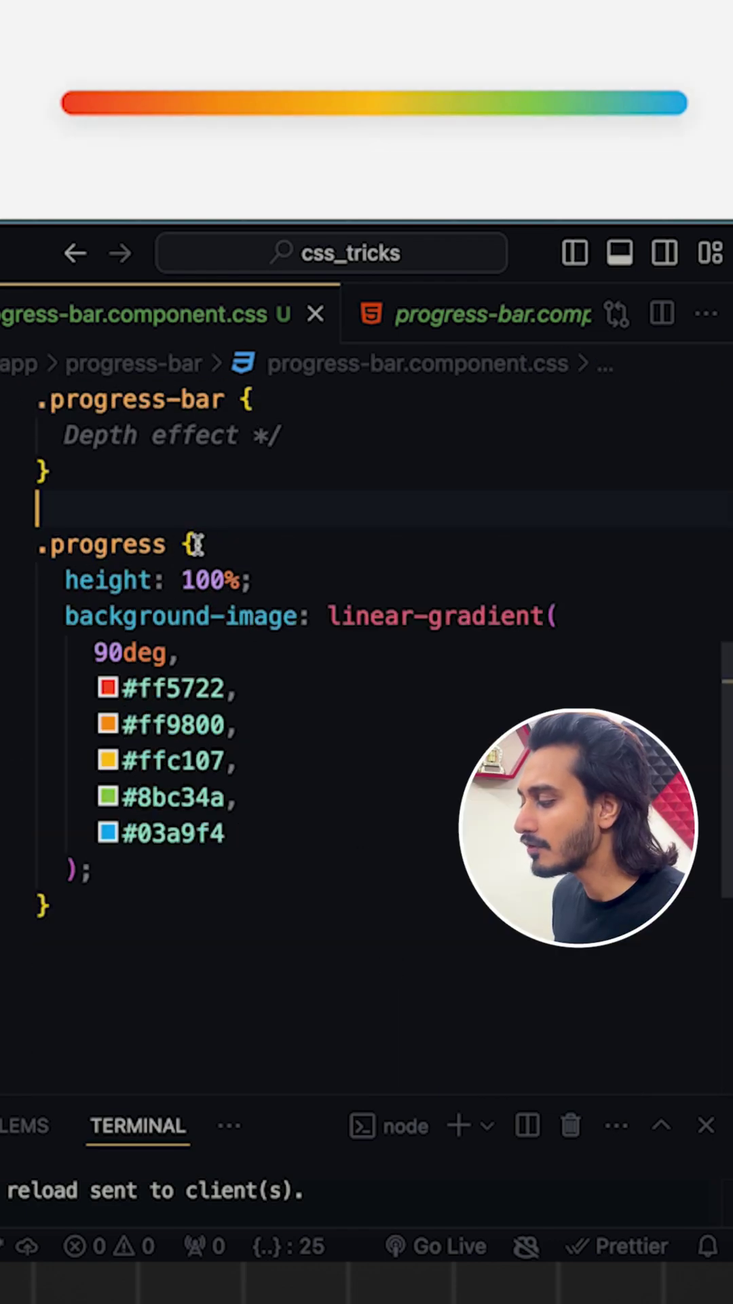
left_click_drag(194, 545, 239, 860)
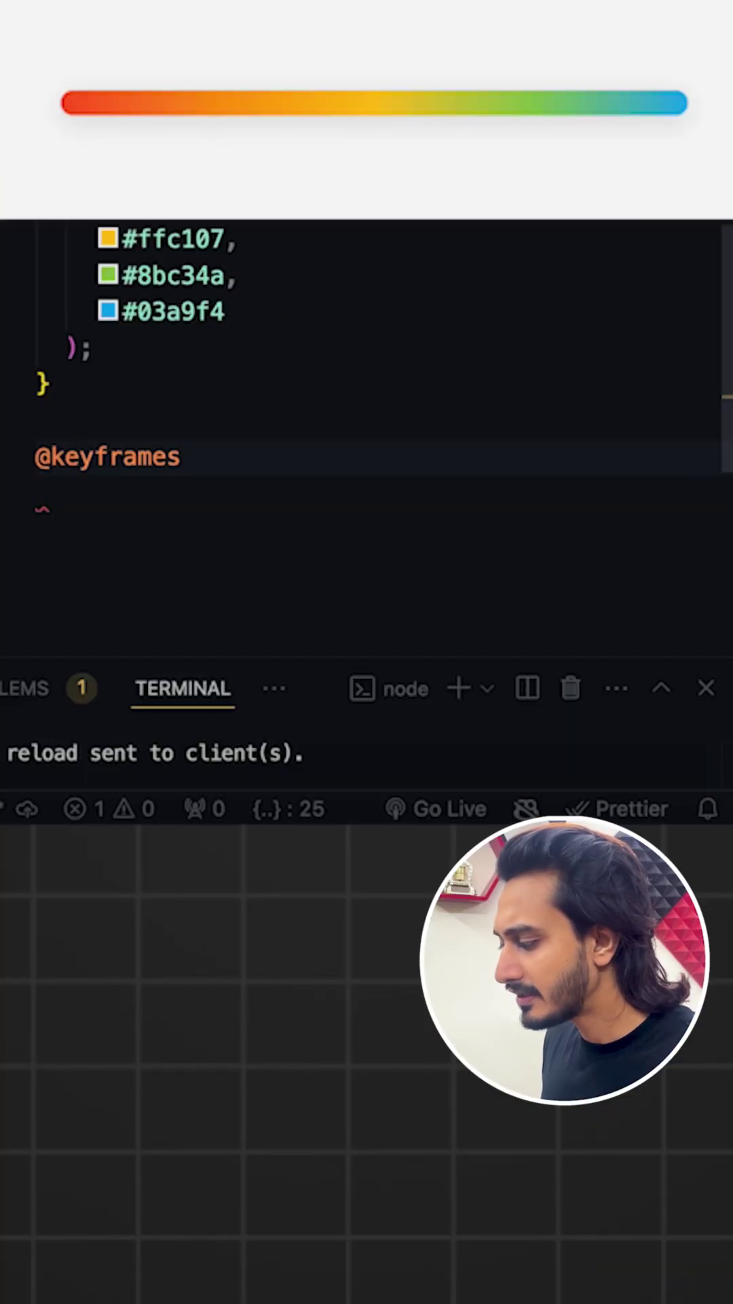
type("progress")
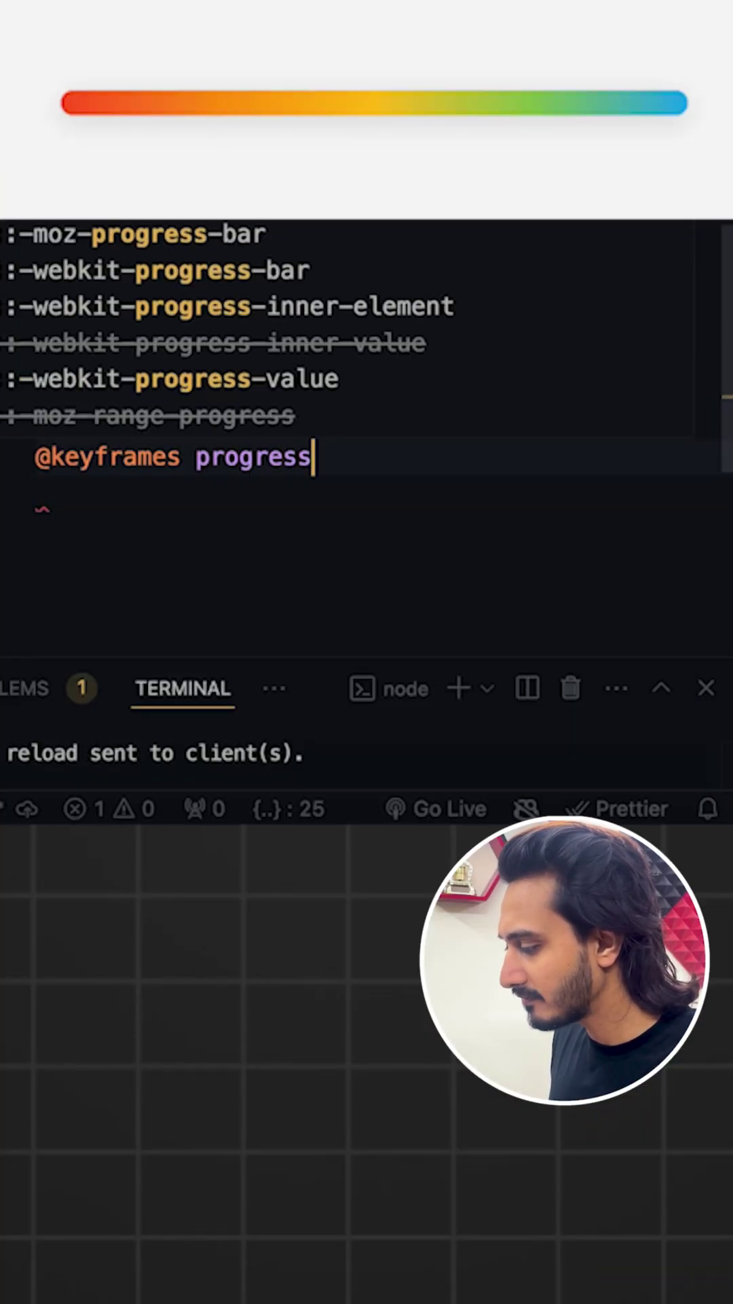
type(" {")
key("Return")
type("0% {")
key("Return")
type("width: 0%;   }   80% {     width: 80%;   }   100% {     width: 100")
left_click(200, 809)
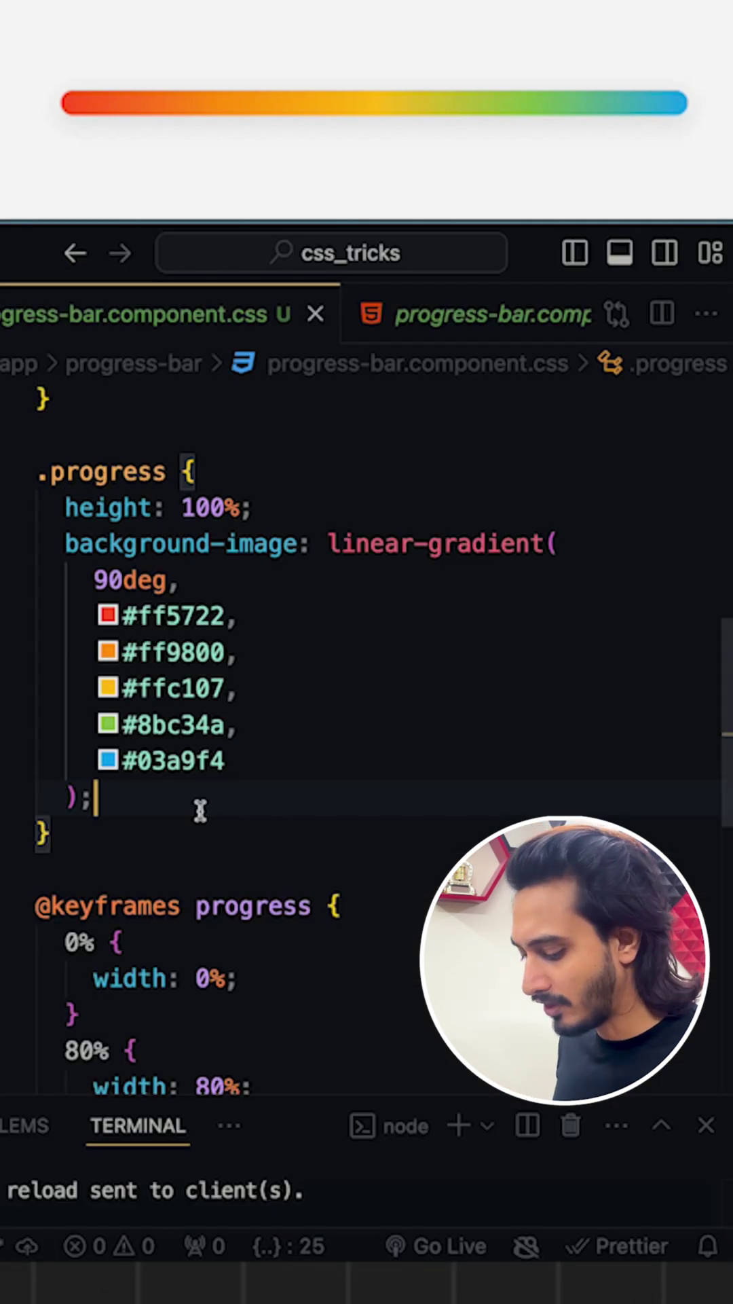
Step: Add 'animation: progress 3s ease-in-out infinite' to .progress and save to reload the preview
key("Return")
type("anim")
key("Return")
type("progre")
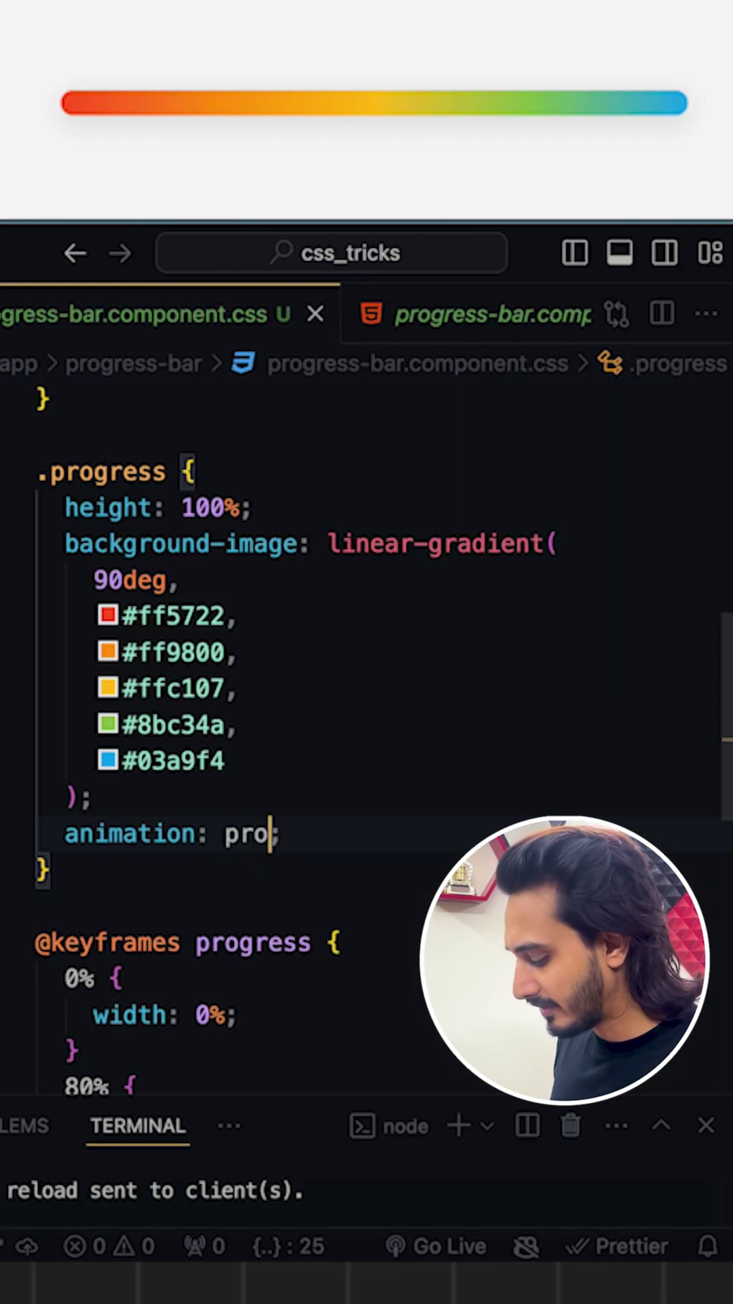
type("ss 3s ")
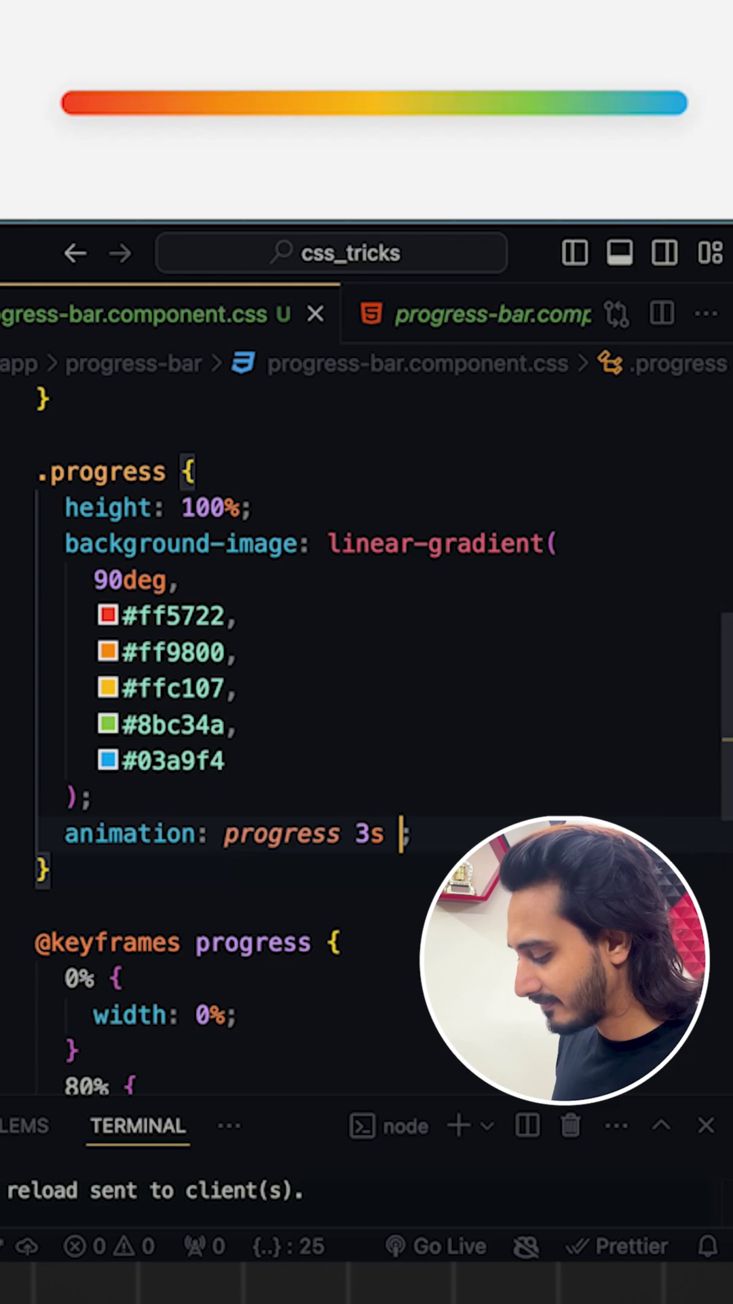
type("ease-in-out infin")
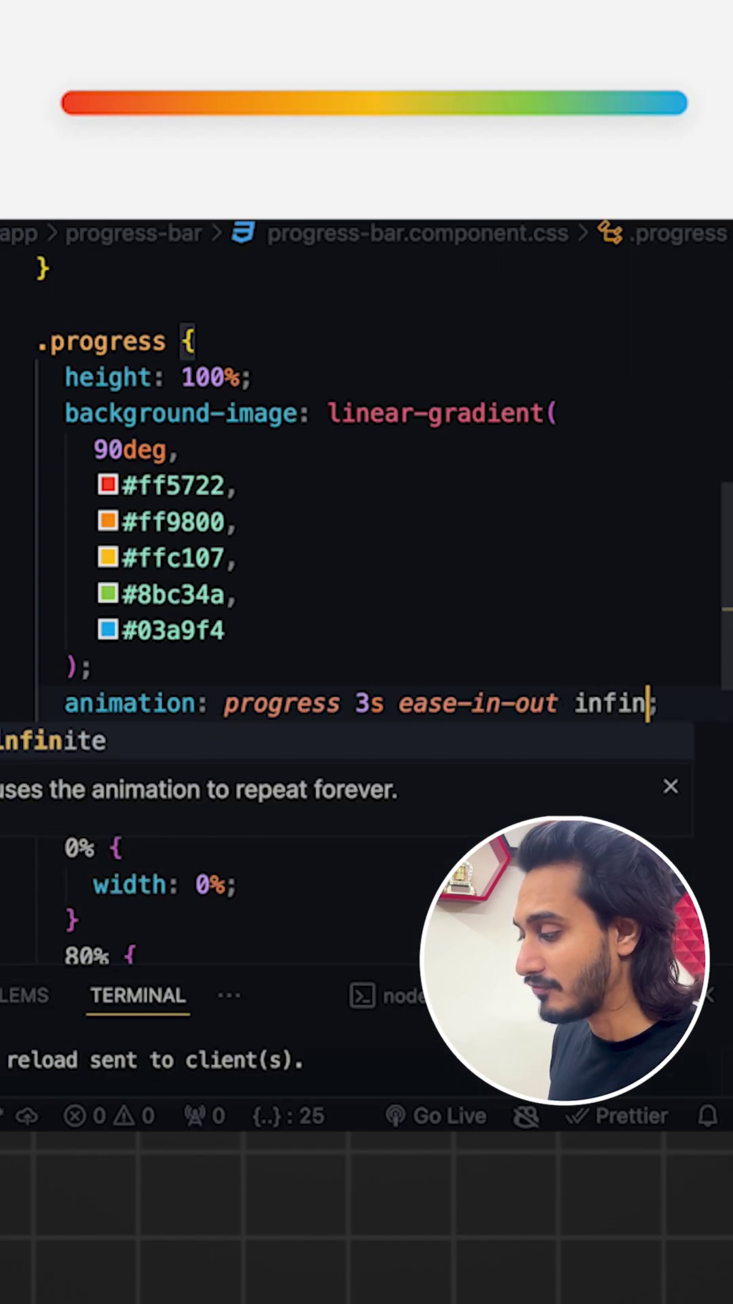
key("Return")
key("ctrl+s")
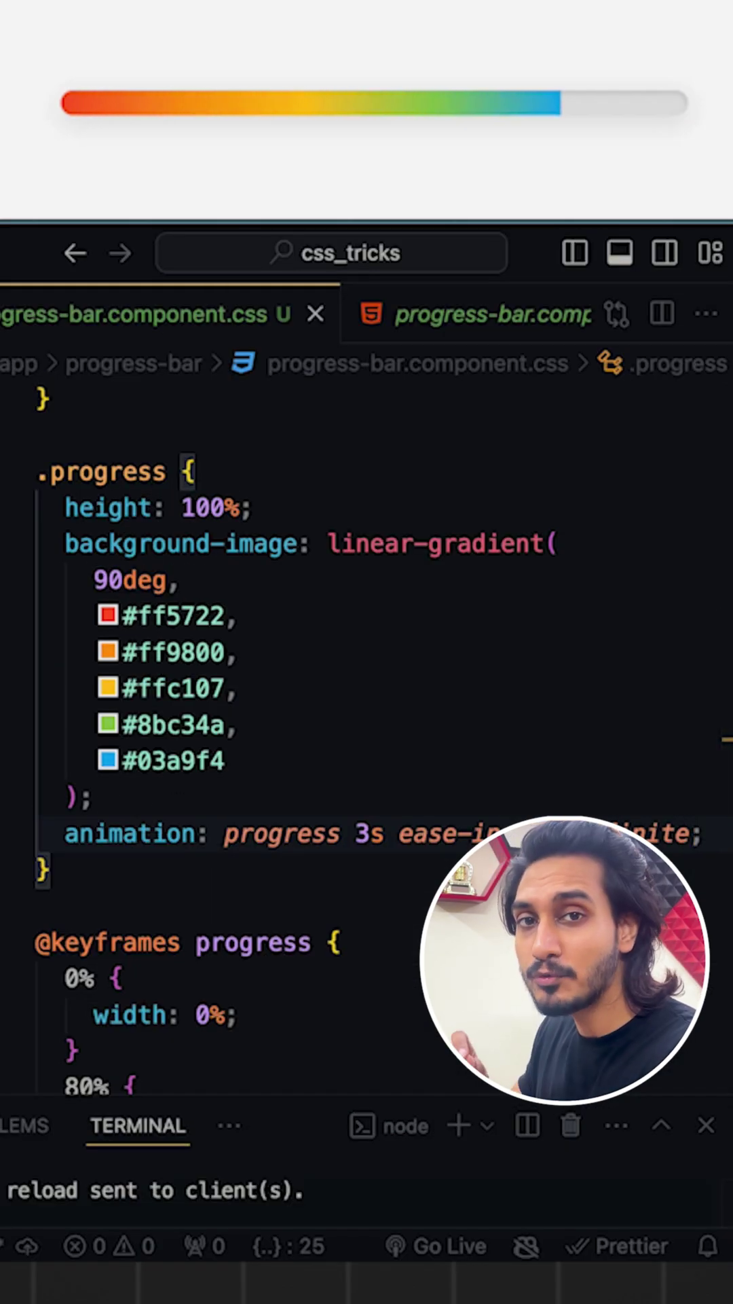
key("ctrl+End")
type("@k")
key("Return")
type("gradientShift")
key("Down")
type("0% {")
key("Return")
type("background-position: 0% 50%;")
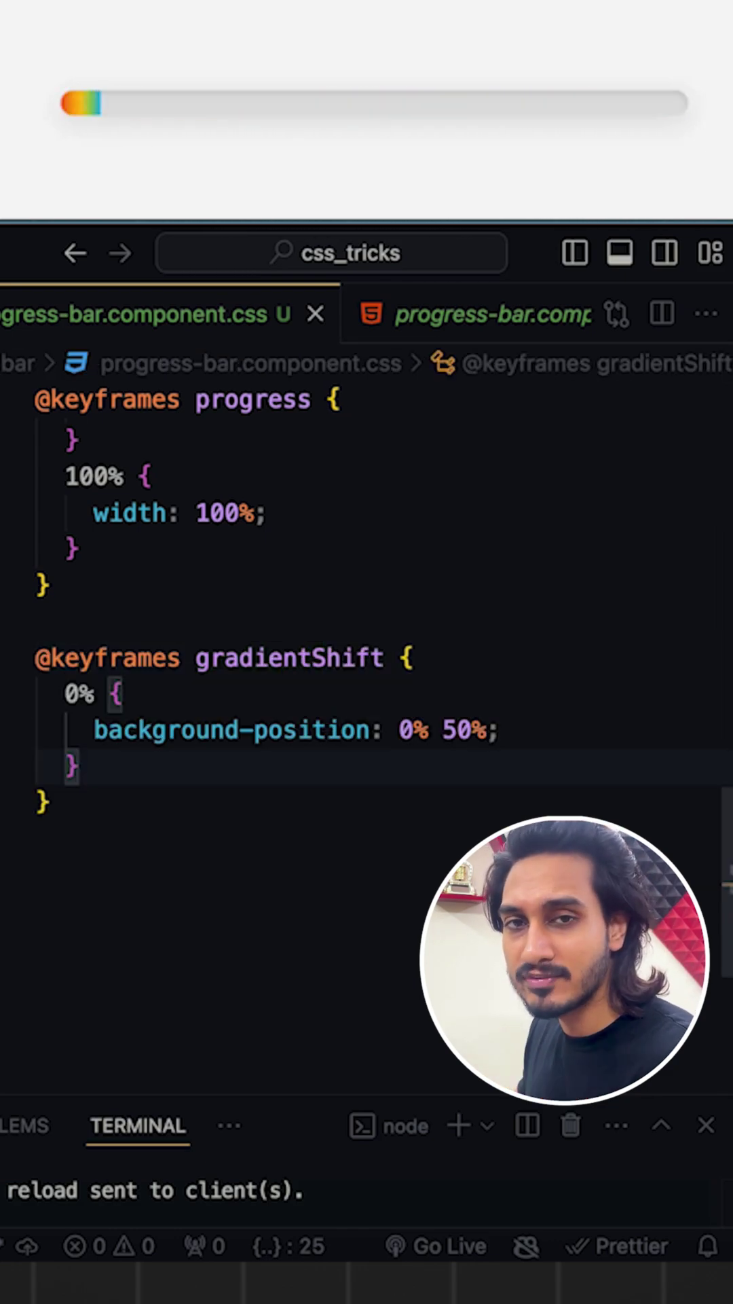
key("Return")
type("100% {")
key("Return")
type("background-position: ")
type("100%")
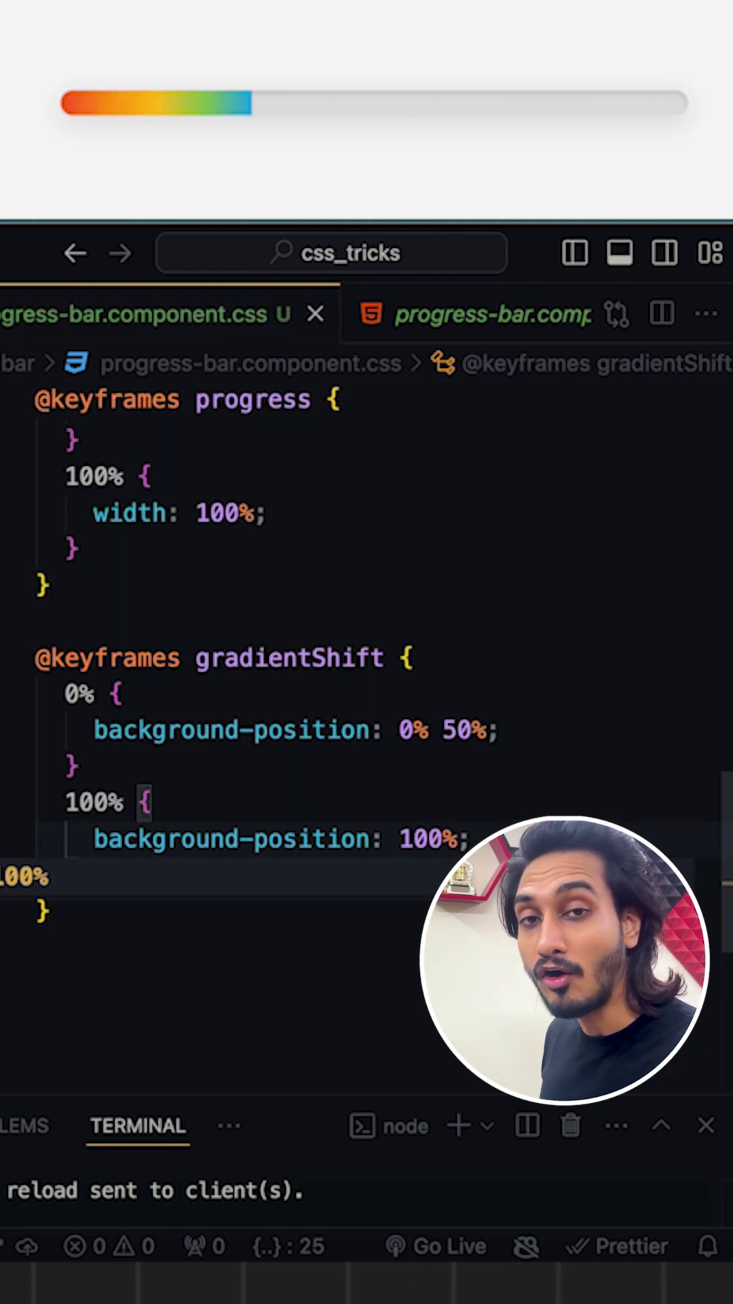
type(" %;")
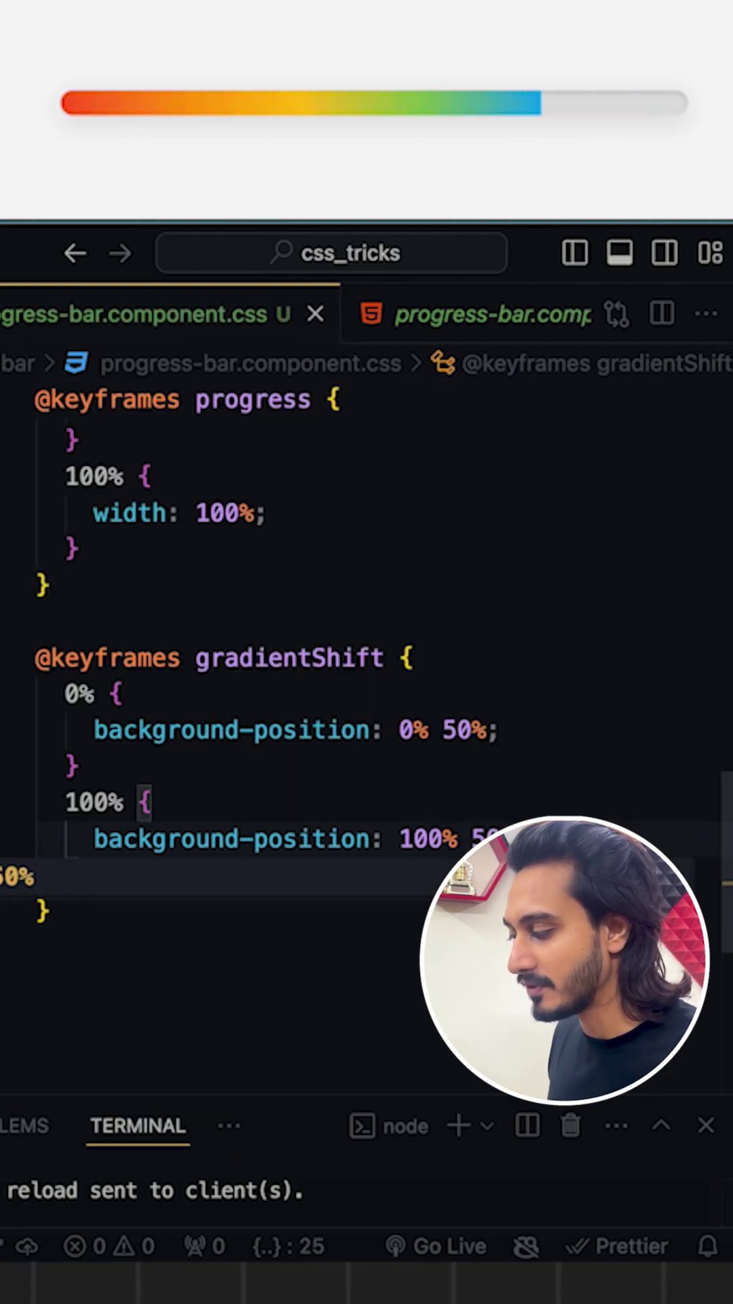
scroll(209, 774, "up", 5)
Step: Append 'gradientShift 6s ease-in-out infinite' to the bar's animation declaration
left_click(692, 778)
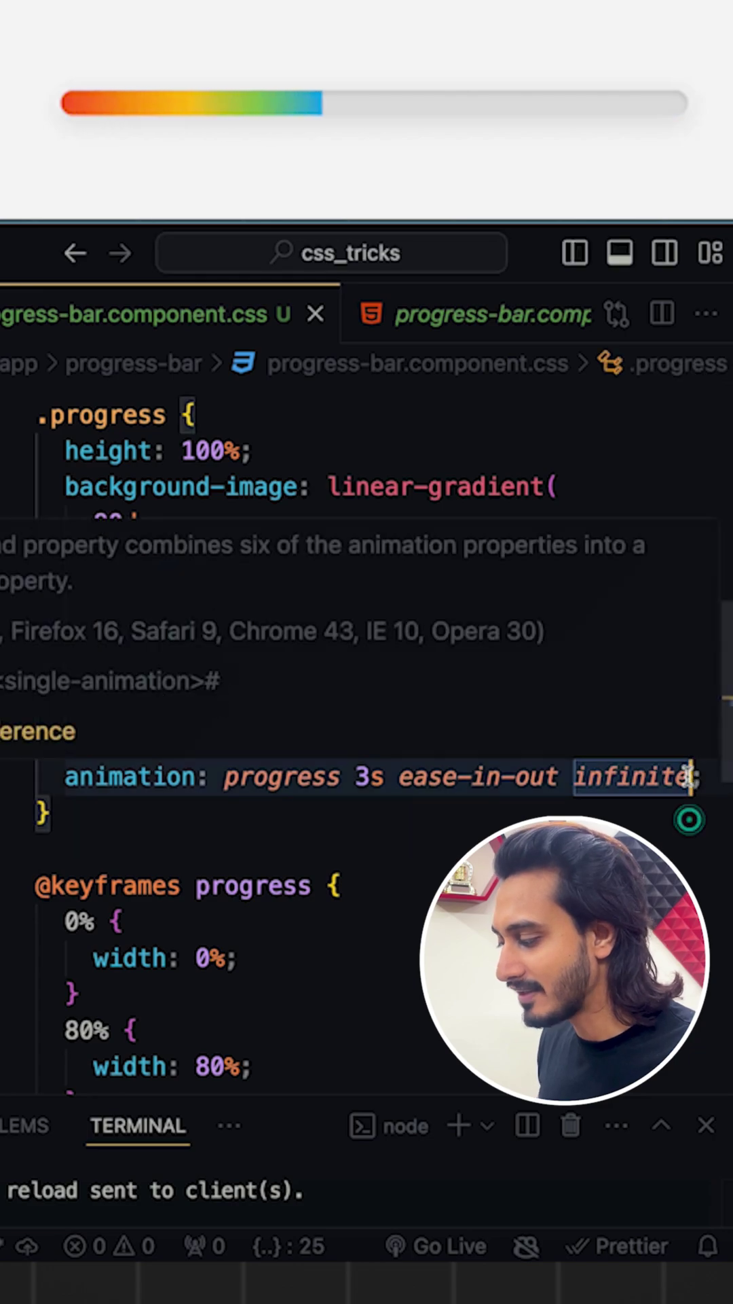
type(", gradientShift 6s ease")
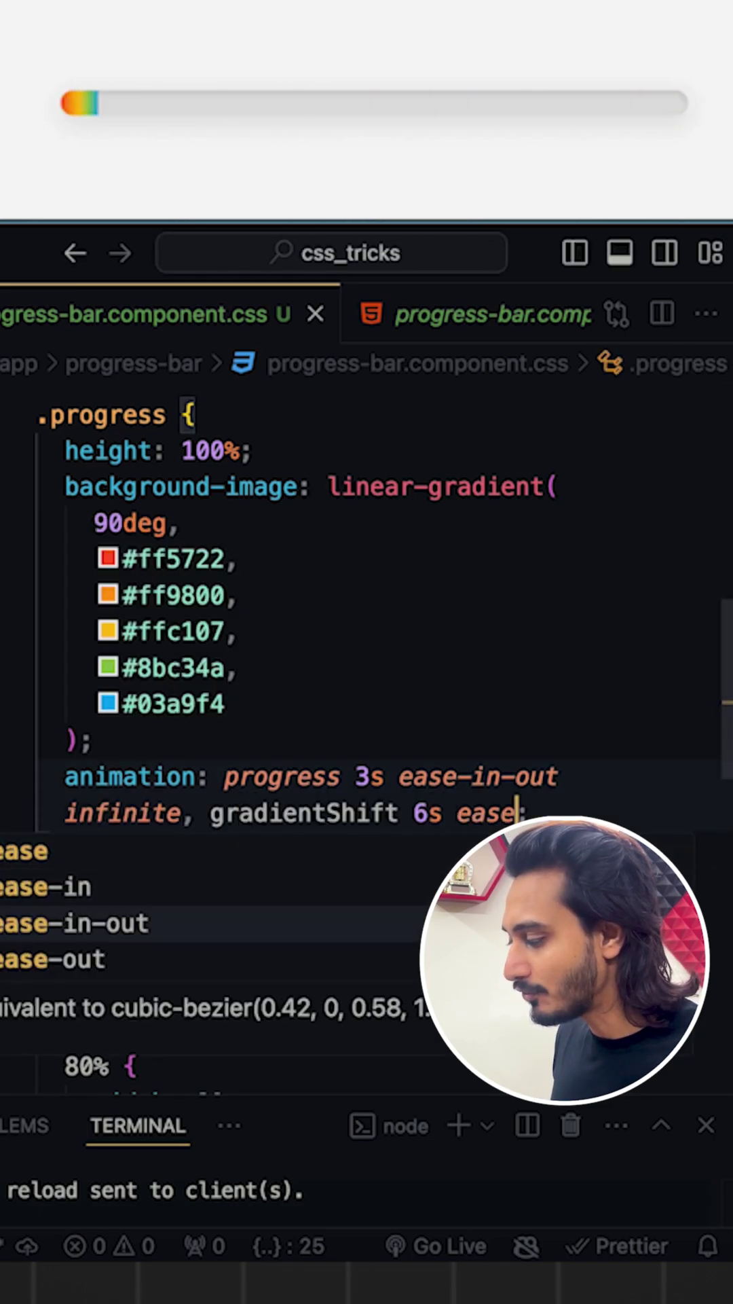
key("Return")
type("inf")
key("Return")
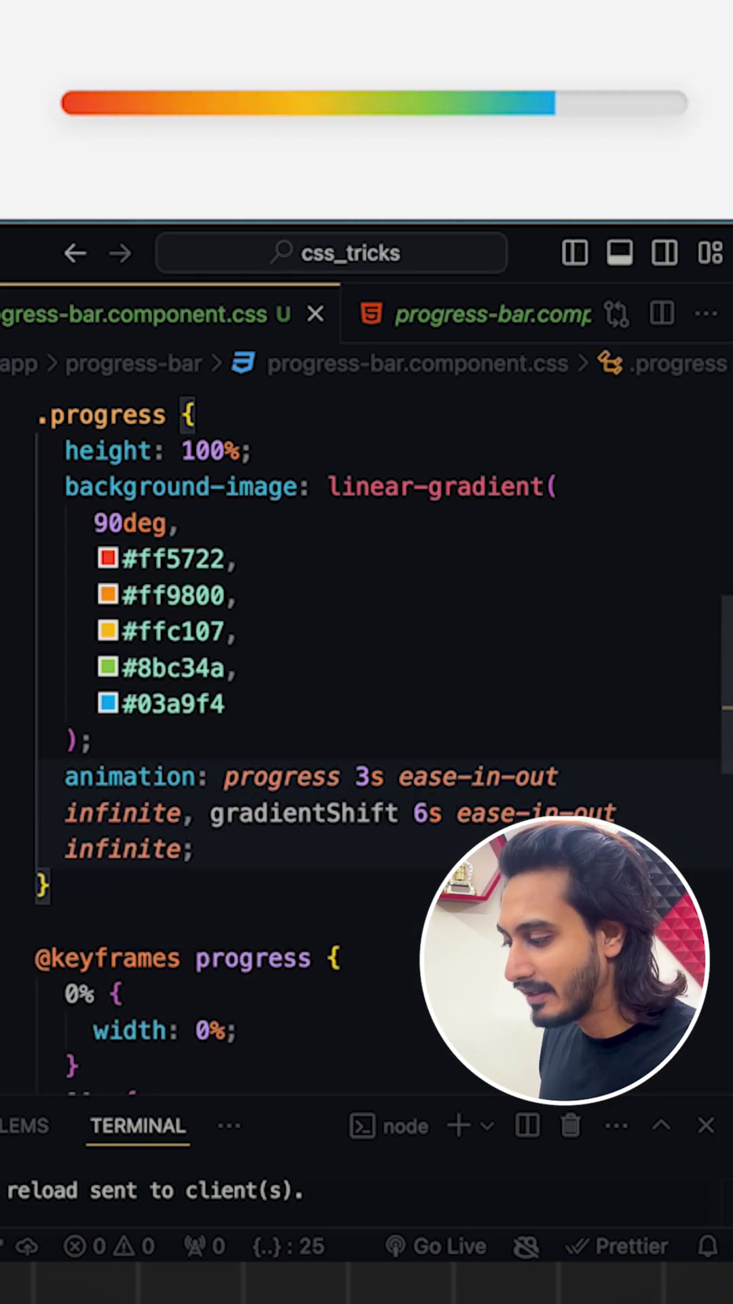
key("super+shift+Return")
type("background-size: ")
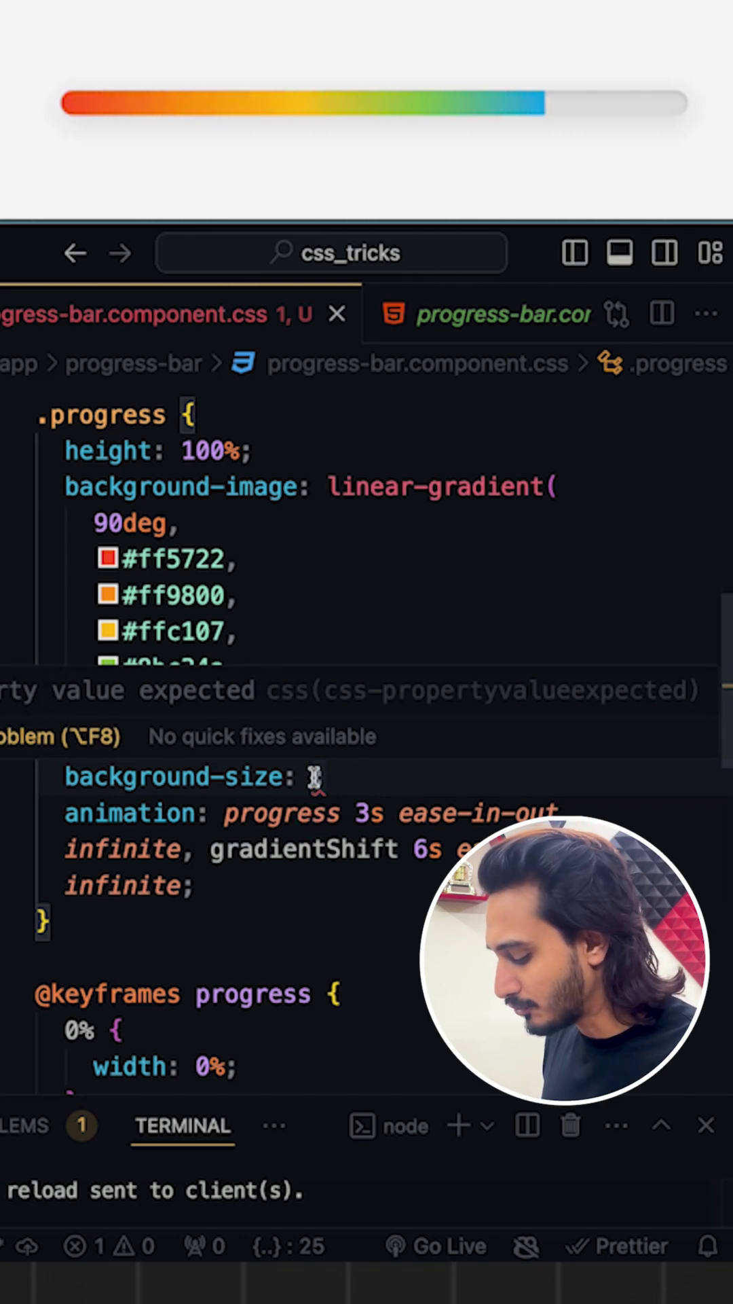
type("300% 100%;")
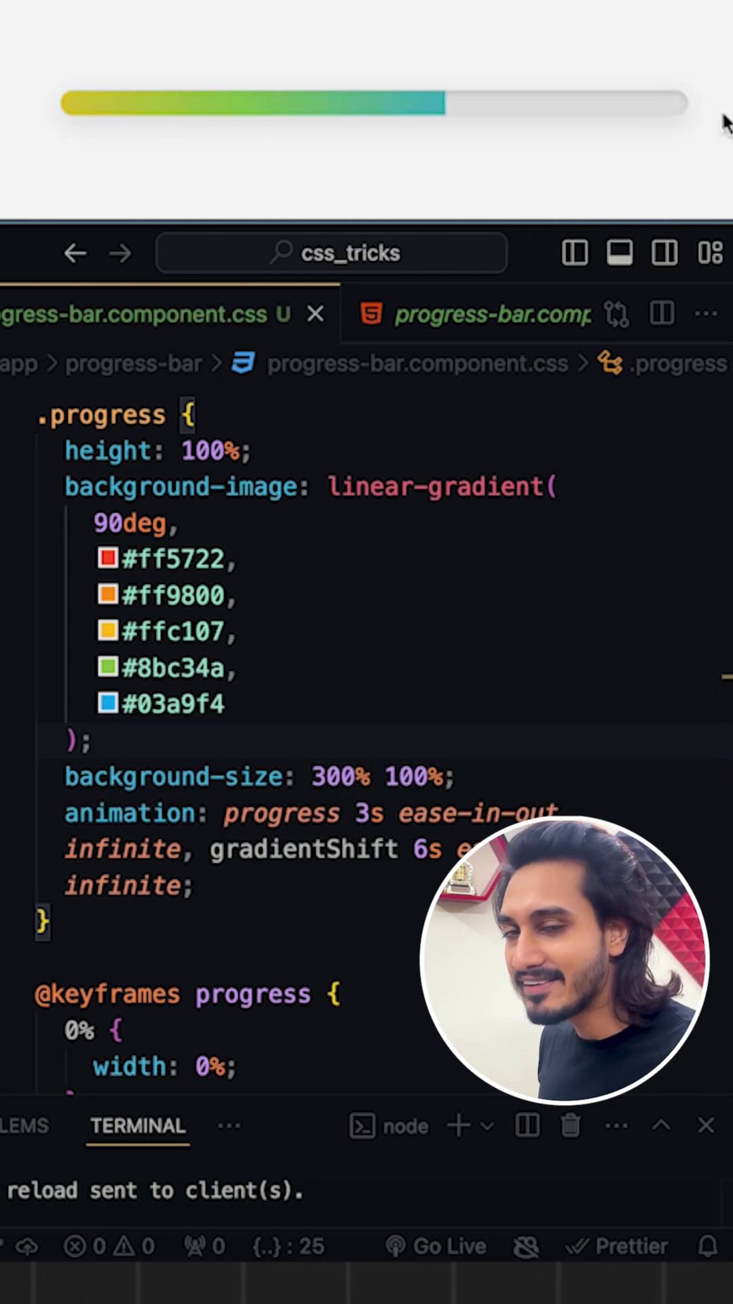
Step: Set background-size 300% 100% and begin a 'transition: width 0.4s ease' declaration
left_click(315, 776)
mouse_move(340, 777)
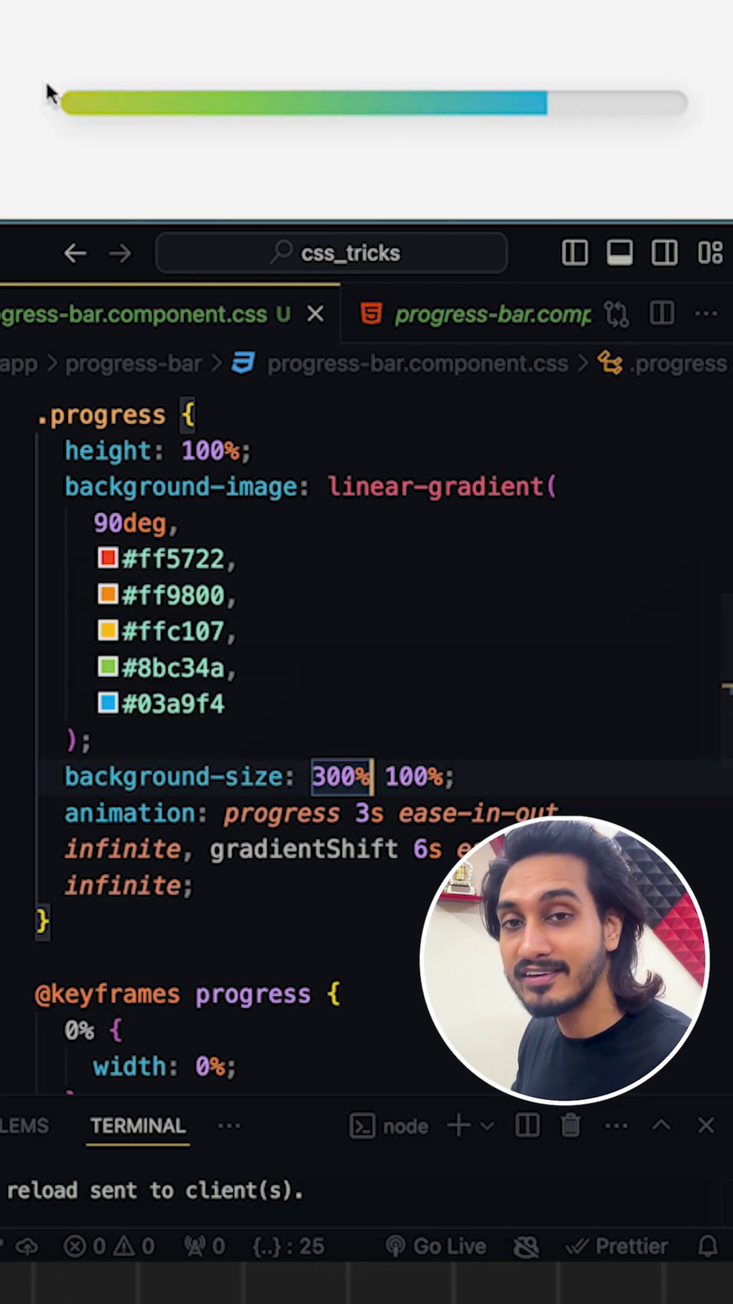
key("Down")
key("Down")
key("Down")
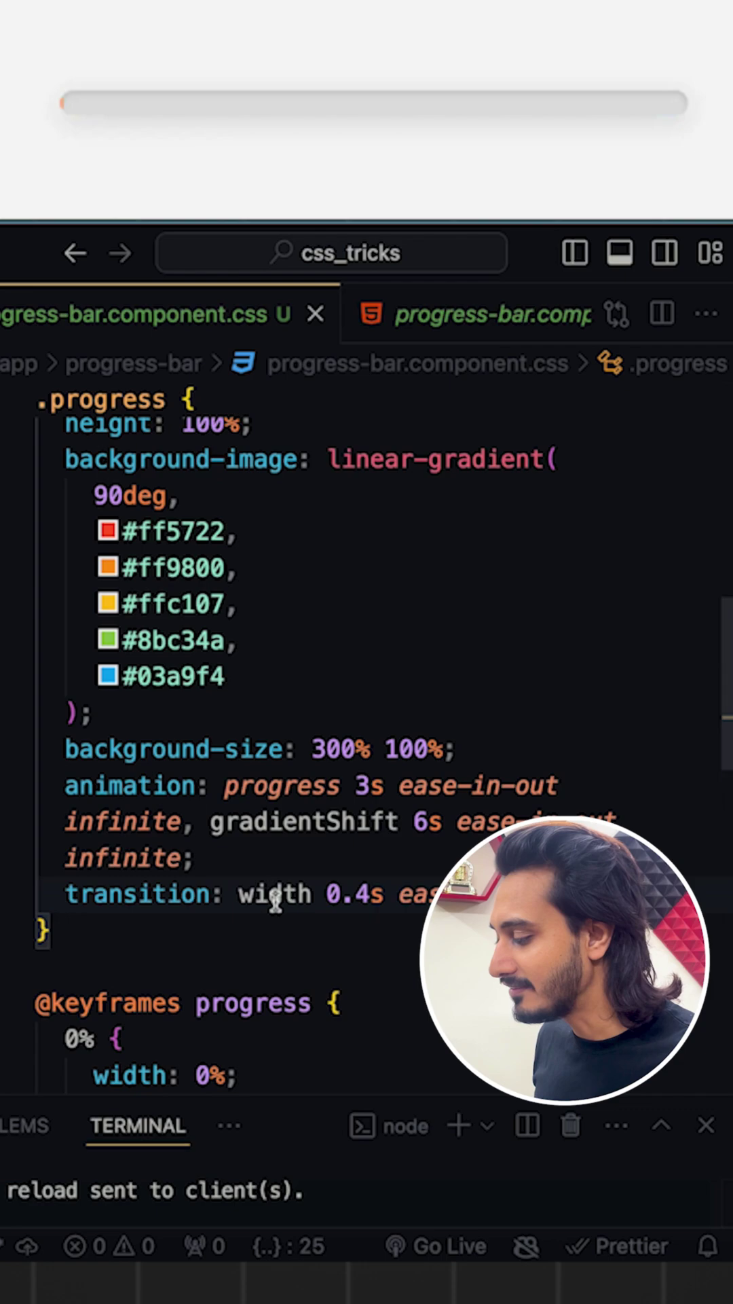